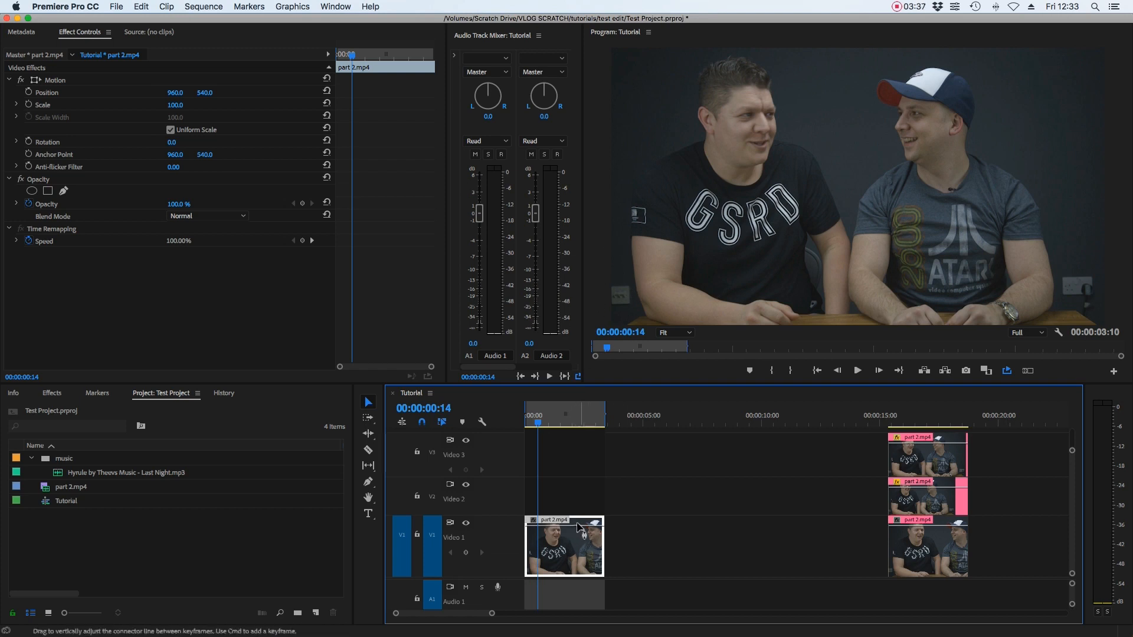
- Duplicate the clip on Video 1 onto Video 2 at the start of the sequence and select the copy
left_click_drag(564, 523, 570, 505)
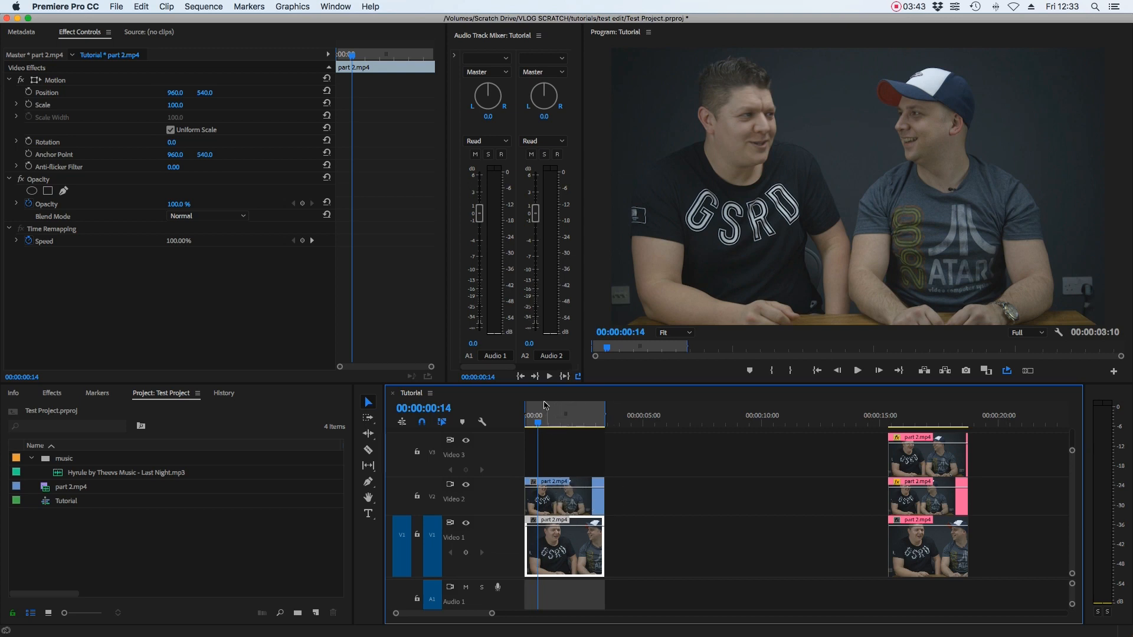
left_click(584, 493)
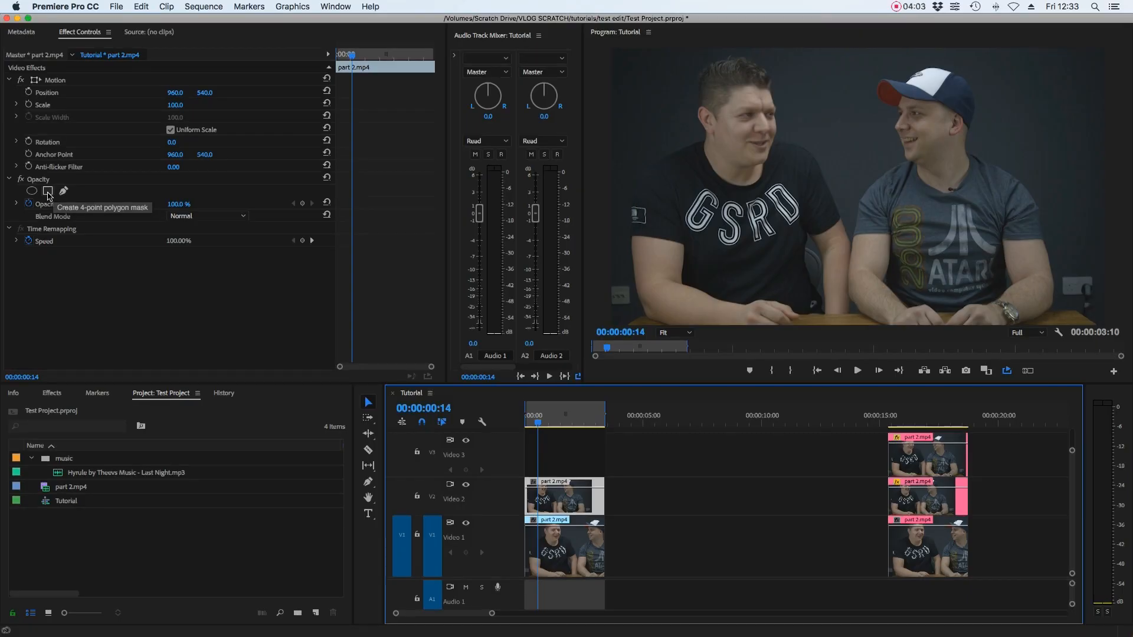
- Add a 4-point polygon mask to the Video 2 clip and reshape it into a small box near the lower-left corner
left_click(48, 193)
left_click(857, 173)
left_click_drag(780, 201, 710, 228)
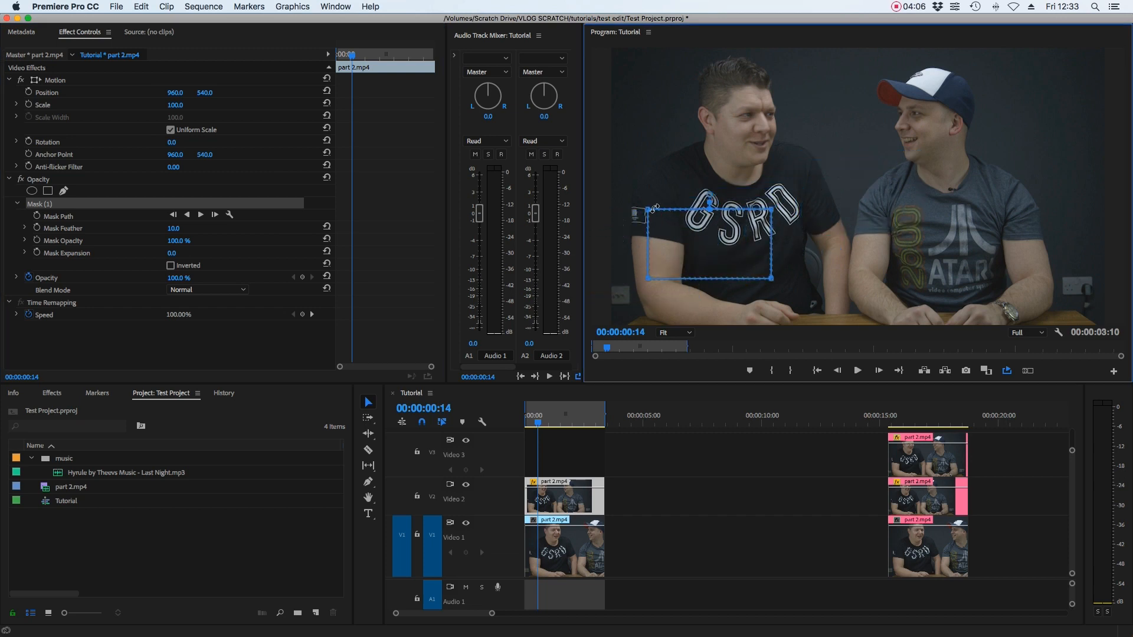
left_click_drag(648, 209, 737, 215)
left_click_drag(649, 280, 710, 253)
left_click_drag(771, 212, 740, 229)
left_click_drag(772, 279, 631, 285)
left_click(629, 305)
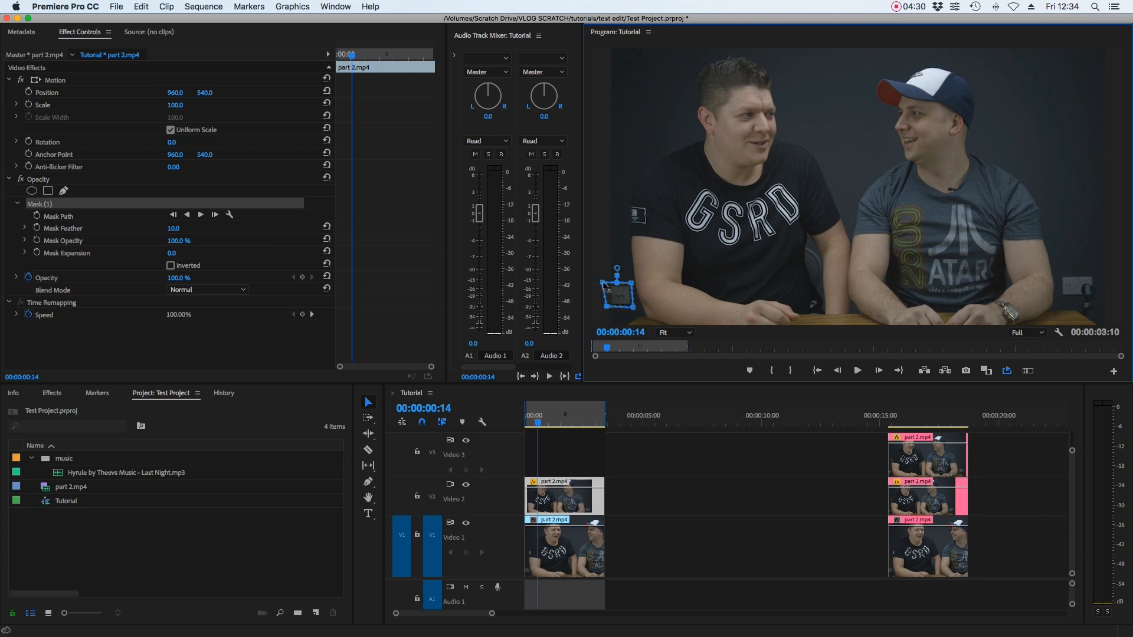
- Move the mask onto a clean wall patch near the top-left, then set the clip's vertical Position to 1251
left_click_drag(602, 283, 607, 285)
left_click_drag(618, 298, 608, 118)
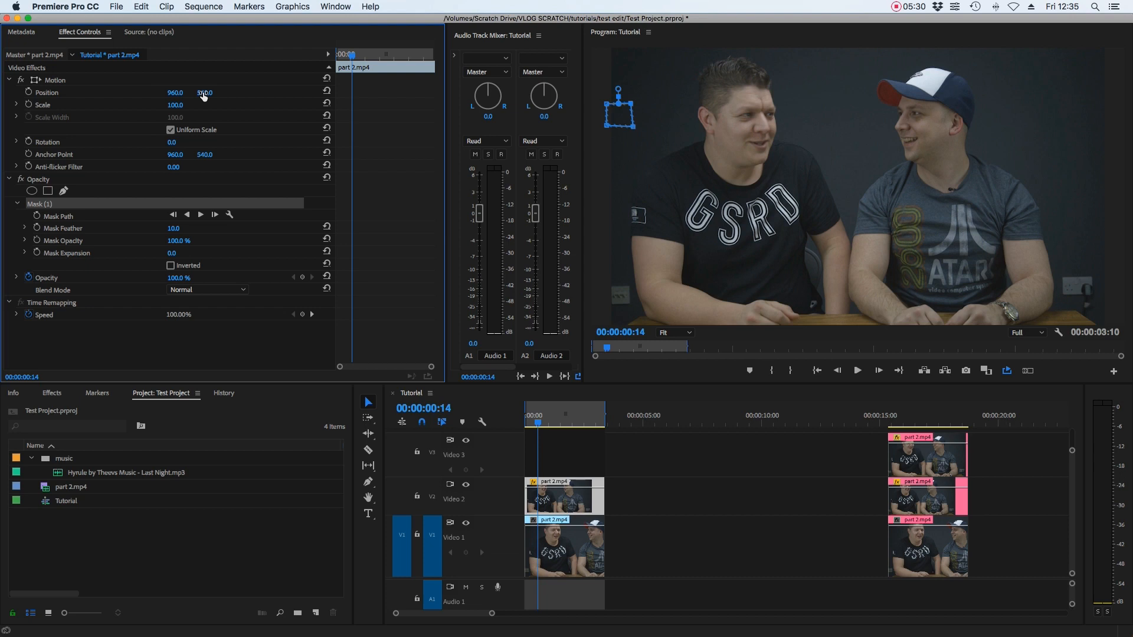
left_click_drag(203, 95, 204, 95)
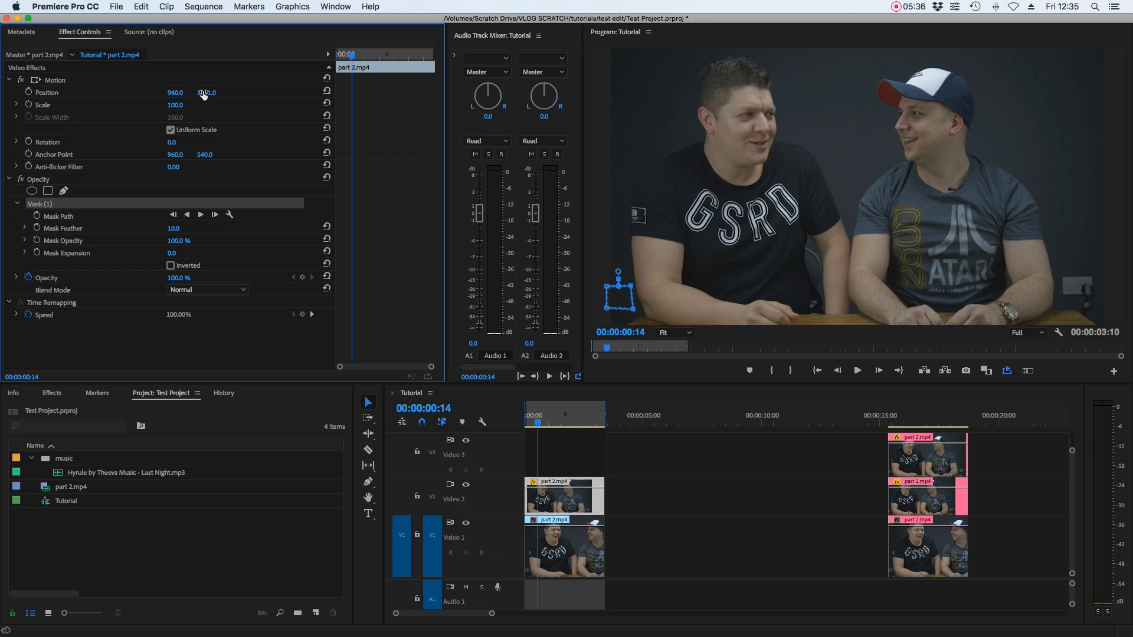
- Inspect the patched lower-left corner with the Video 2 clip deselected and reselected
left_click(683, 498)
left_click(564, 500)
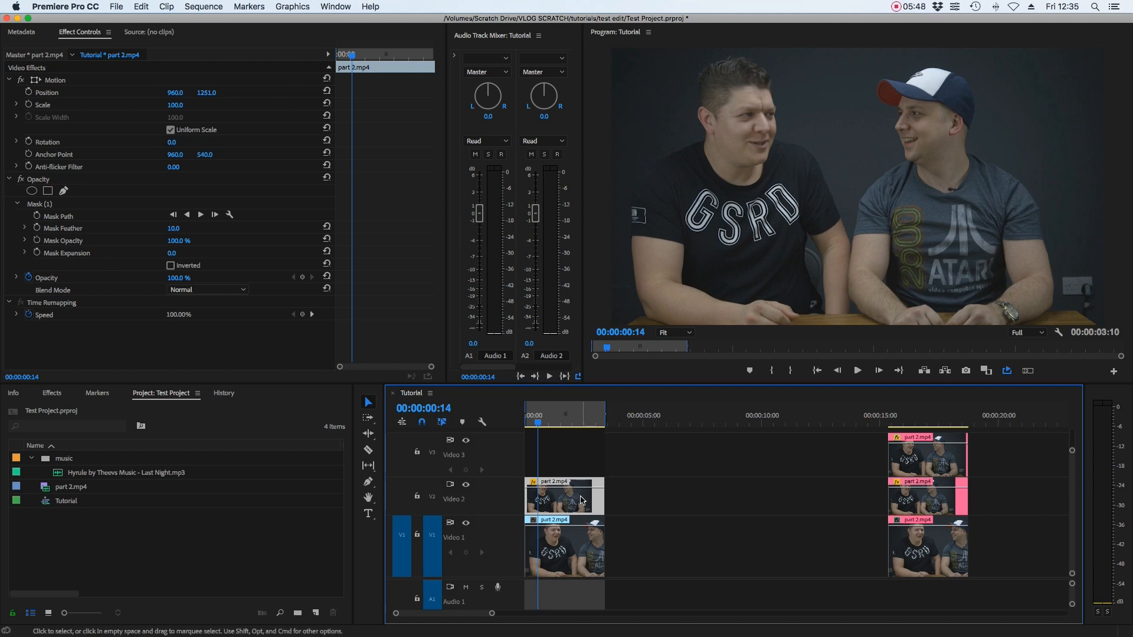
left_click(652, 486)
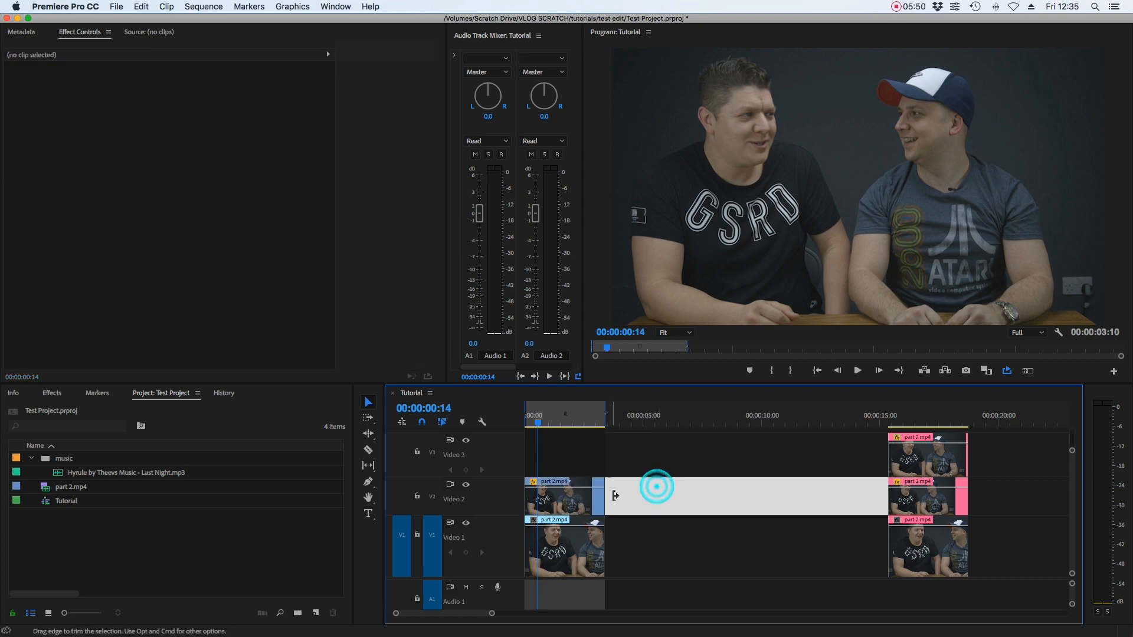
left_click(575, 501)
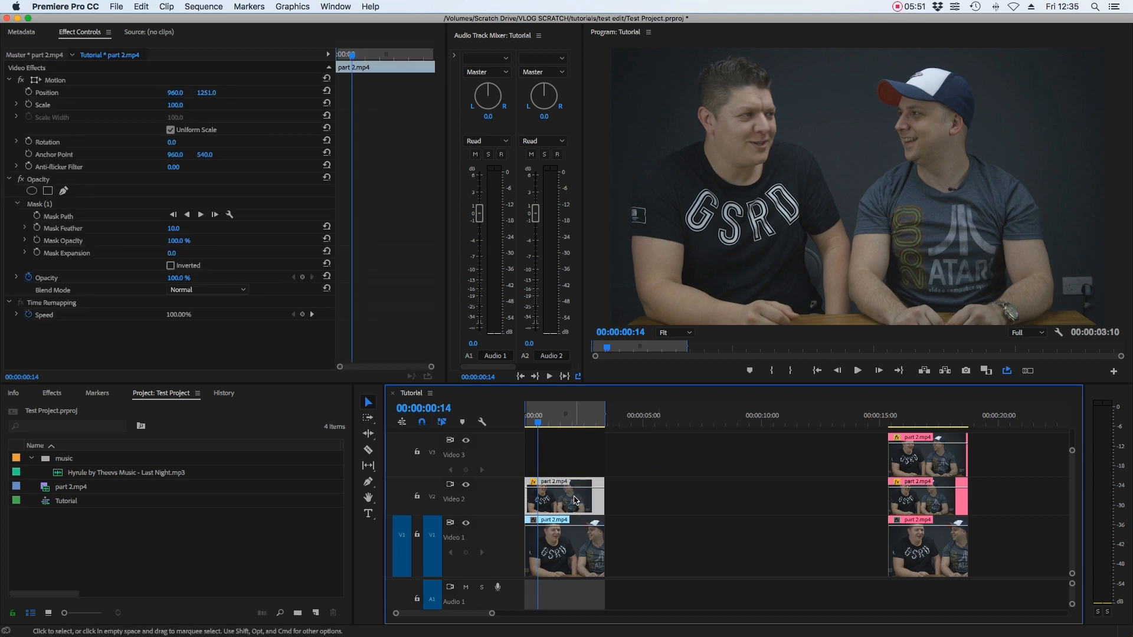
left_click(39, 205)
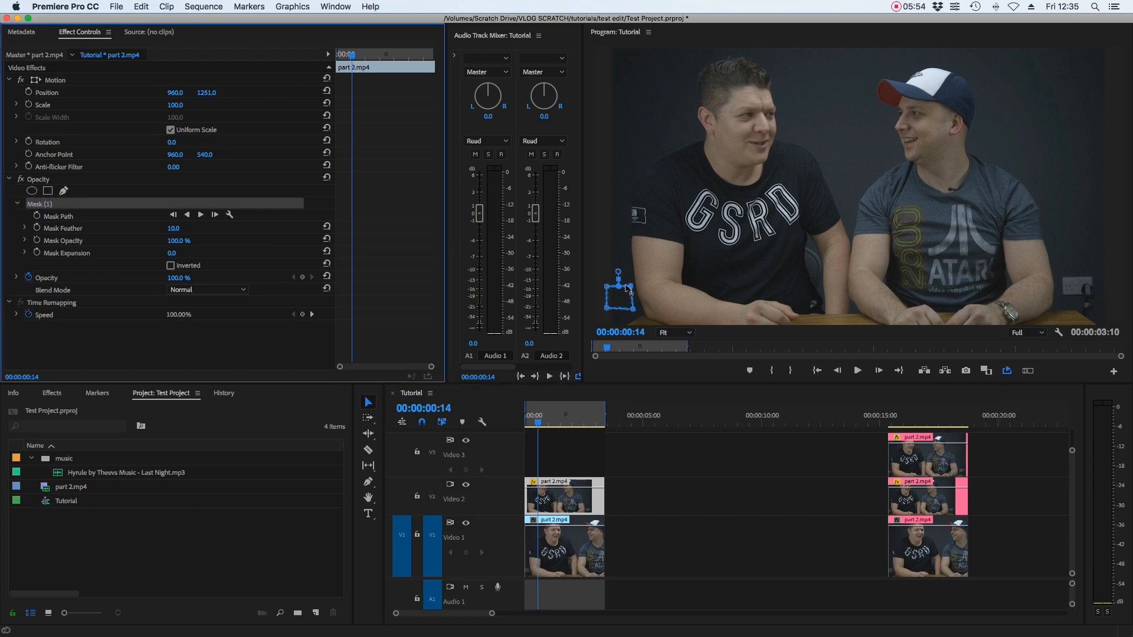
left_click(630, 288)
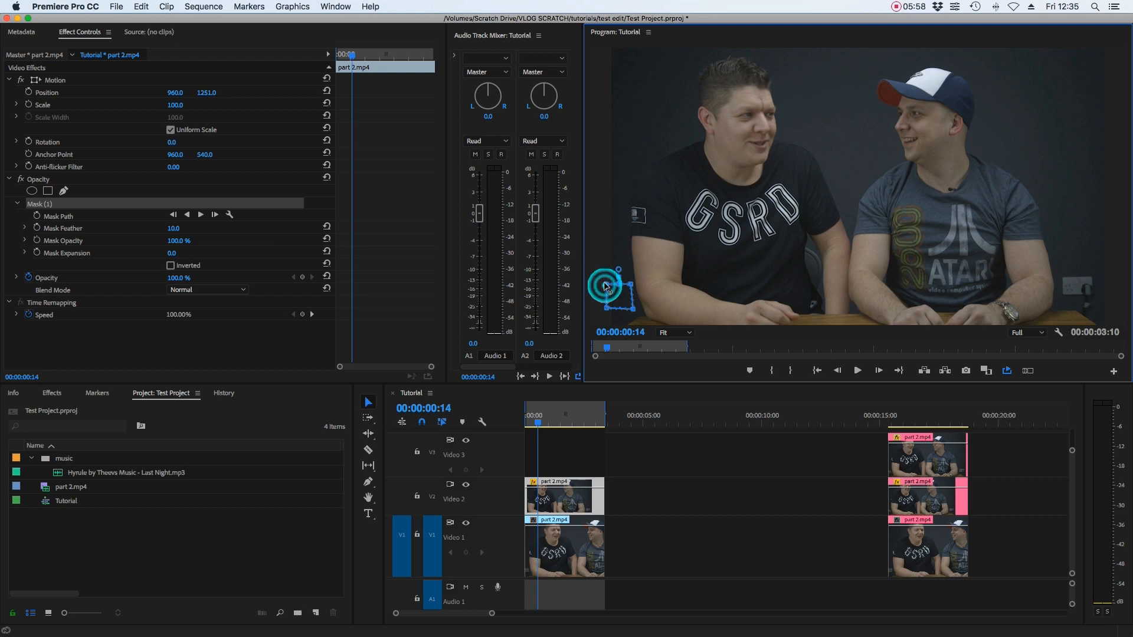
left_click(605, 284)
left_click(632, 310)
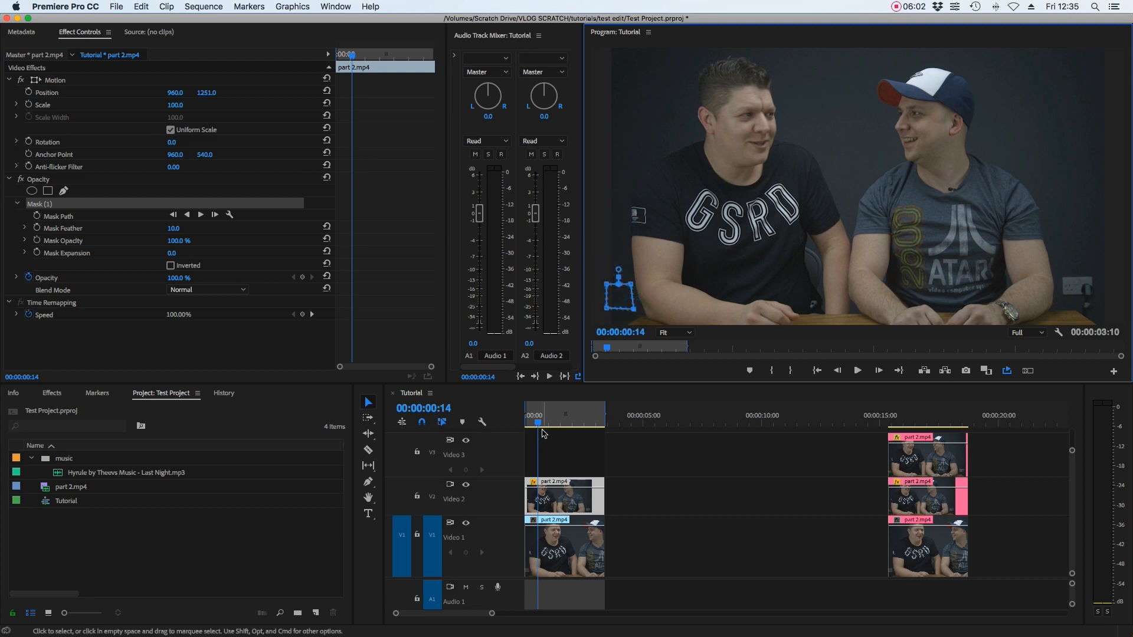
- Play the sequence from the start and toggle the Video 2 track output off and on to compare
mouse_move(538, 420)
left_mouse_down()
mouse_move(607, 433)
mouse_move(524, 425)
left_mouse_up()
left_click(648, 481)
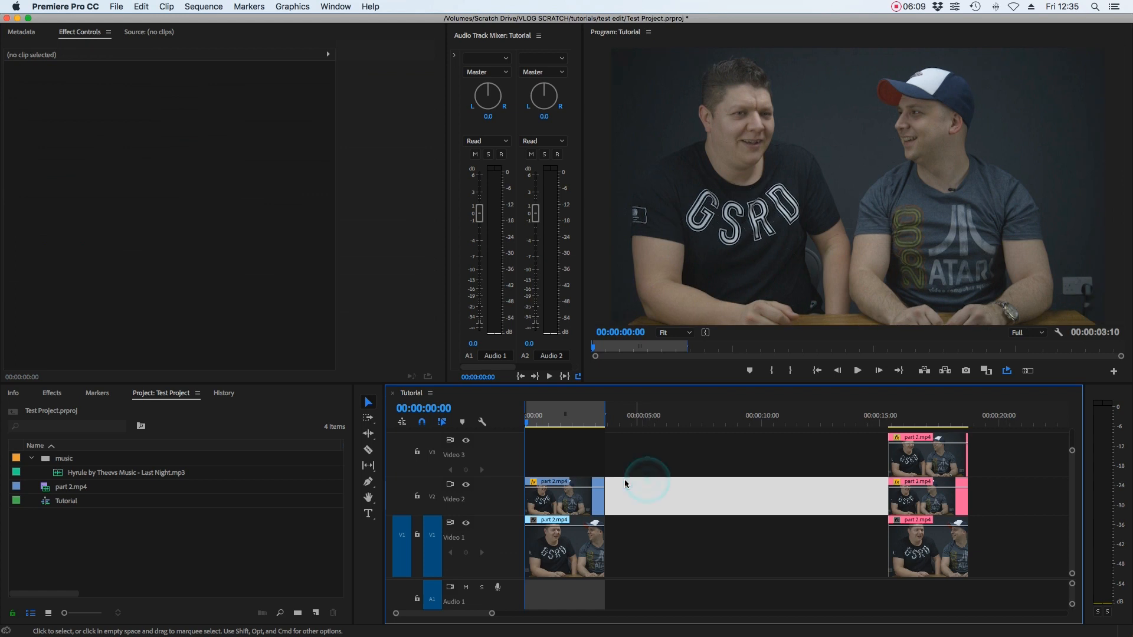
key("space")
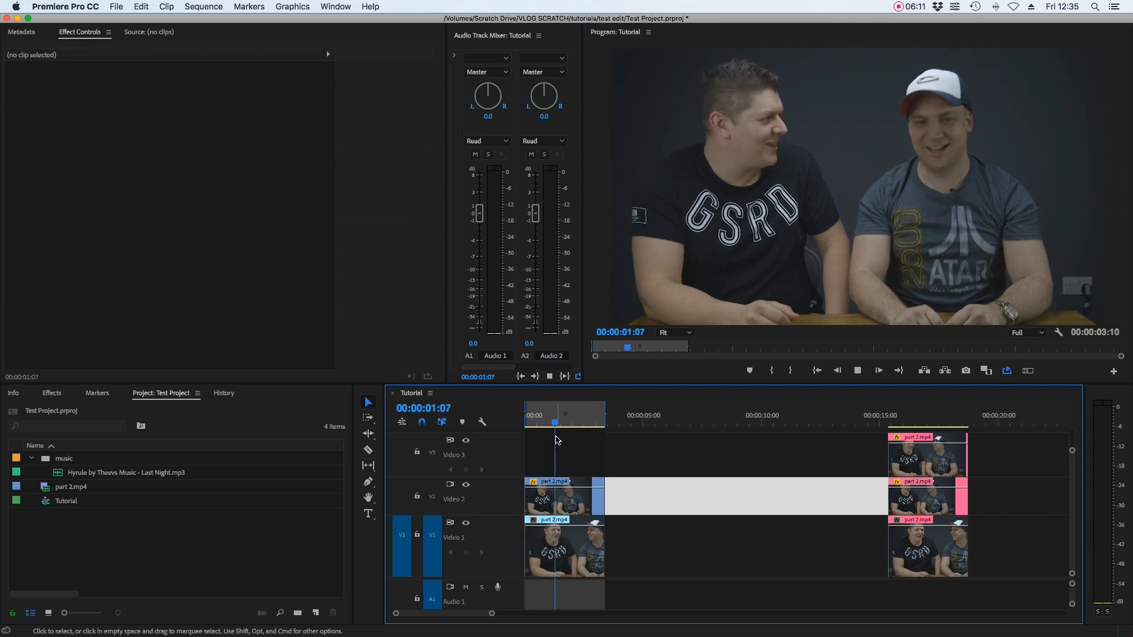
left_click(544, 420)
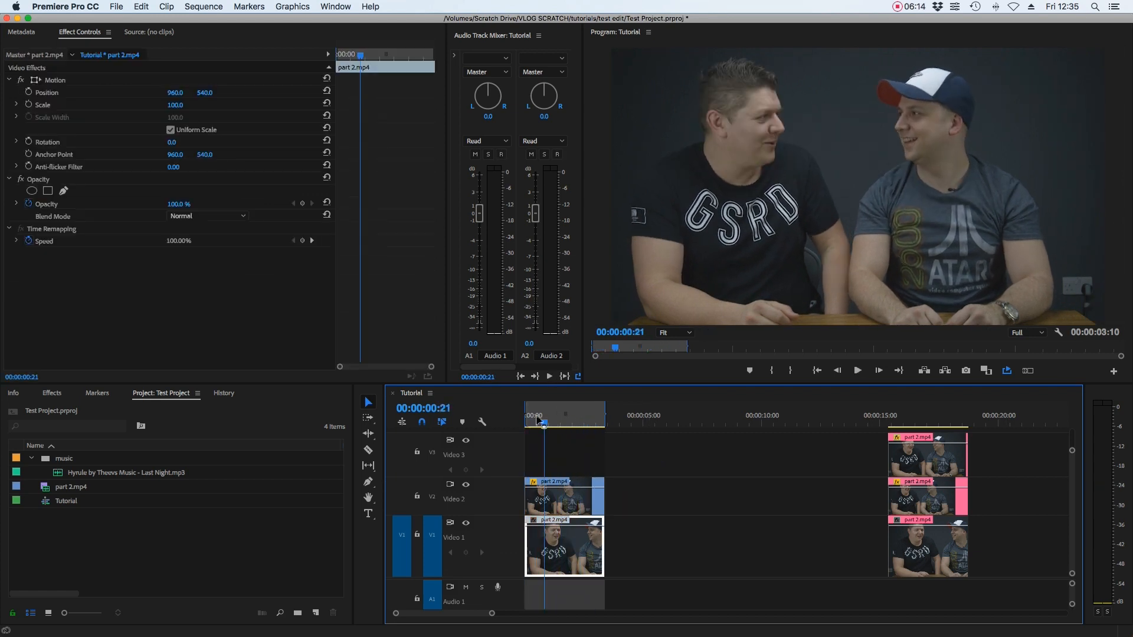
left_click(467, 485)
left_click(467, 486)
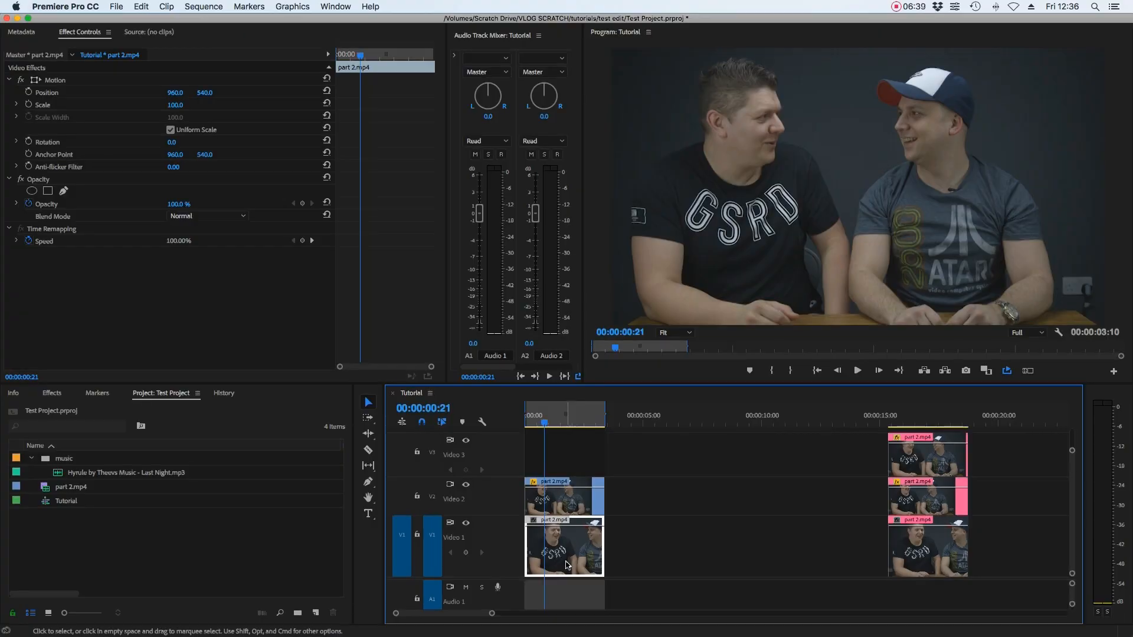
- Duplicate the Video 1 clip onto Video 3 at the start of the sequence and select the copy
left_click(642, 543)
left_click(552, 536)
left_click_drag(550, 534, 545, 474)
left_click(553, 454)
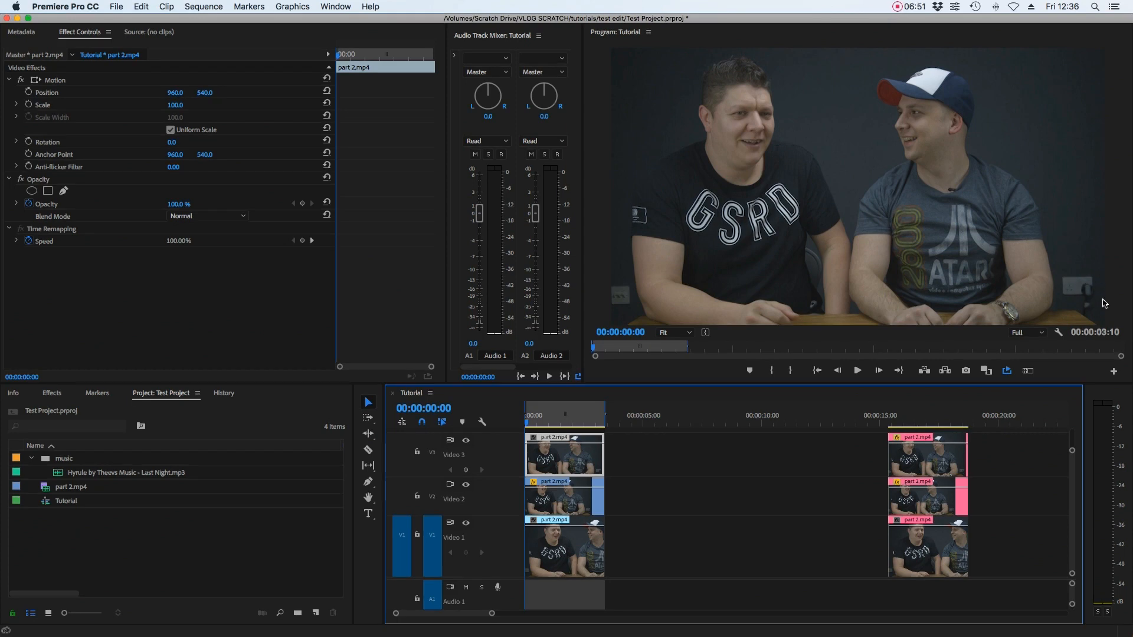
- Add a small 4-point polygon mask to the Video 3 clip over a clean wall patch near the top-right corner
left_click(49, 192)
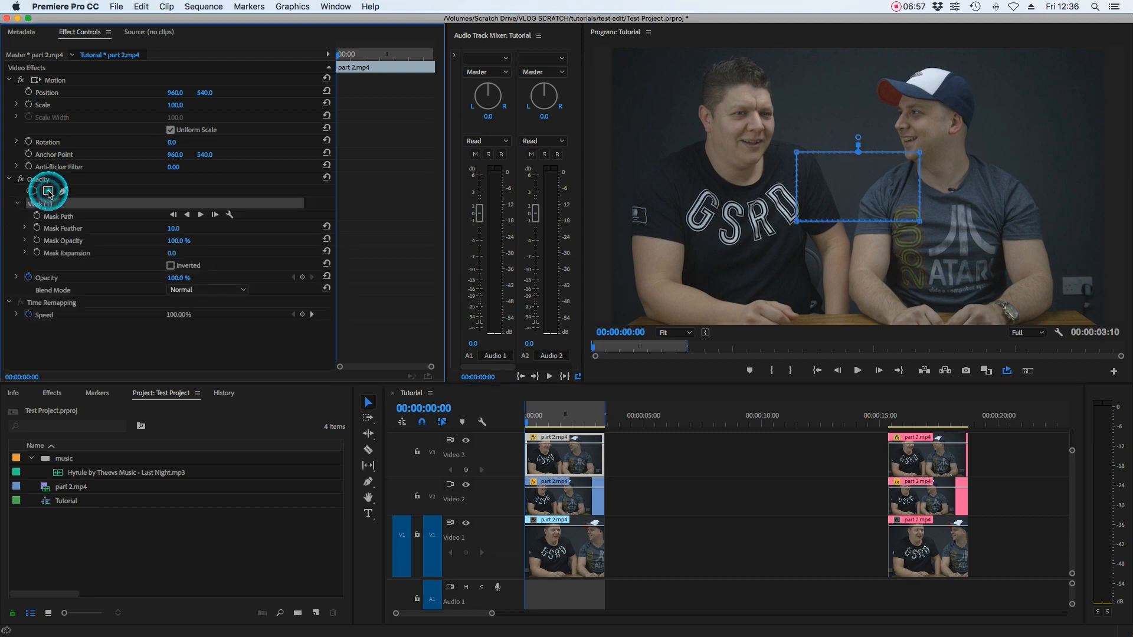
left_click_drag(820, 194, 1022, 249)
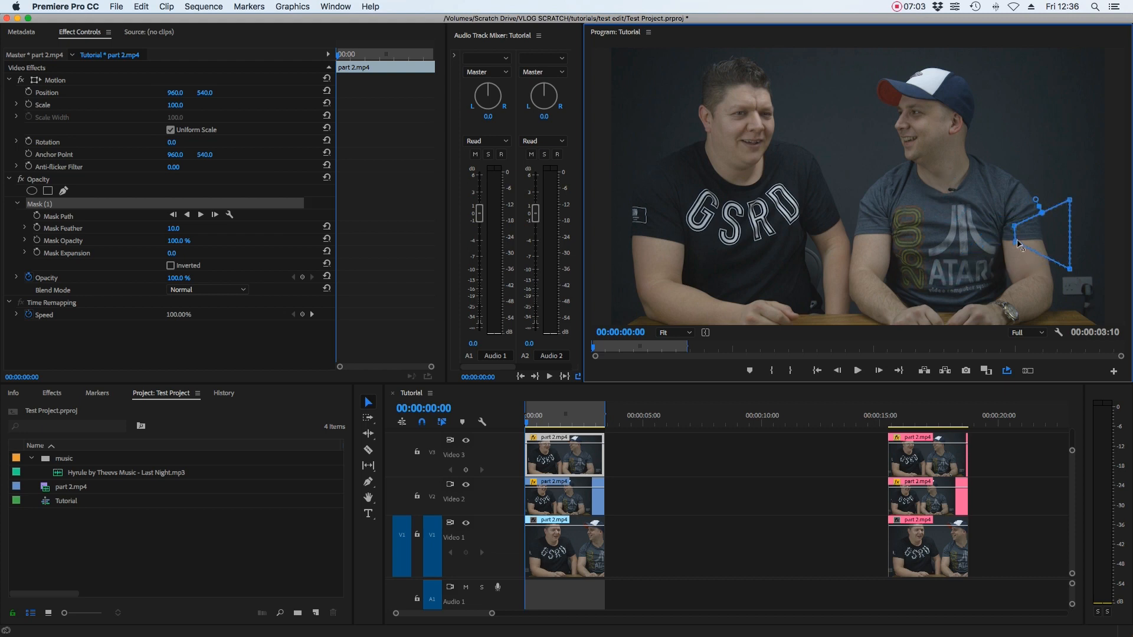
left_click_drag(1071, 201, 1041, 229)
mouse_move(1069, 271)
left_mouse_down()
mouse_move(1044, 247)
mouse_move(1072, 284)
left_mouse_up()
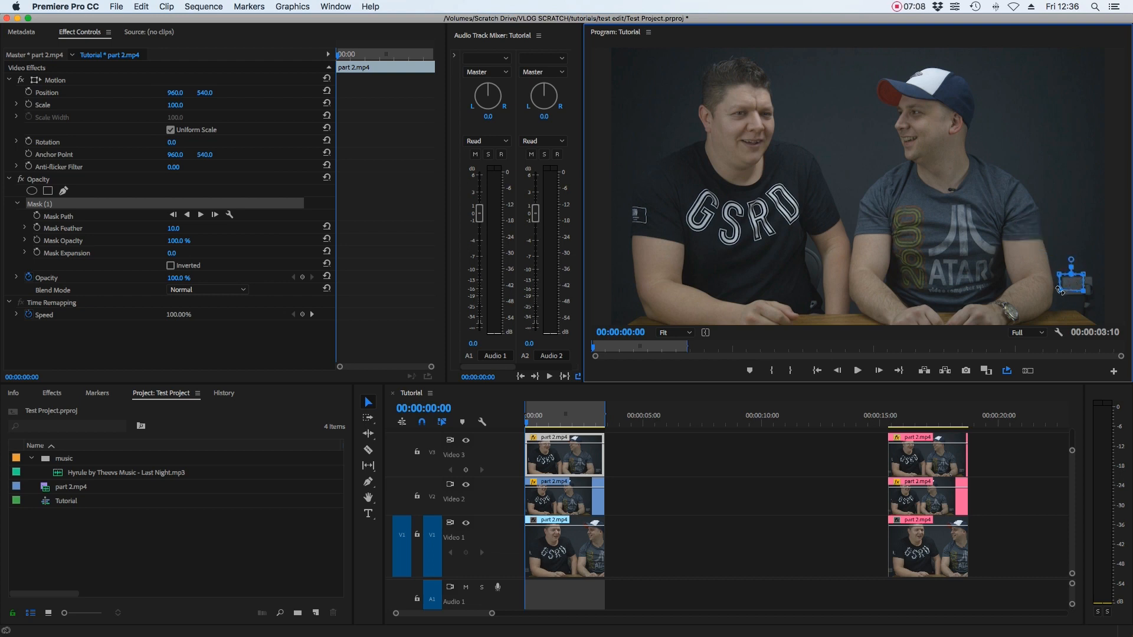
left_click_drag(1060, 291, 1101, 273)
left_click_drag(1076, 288, 1071, 108)
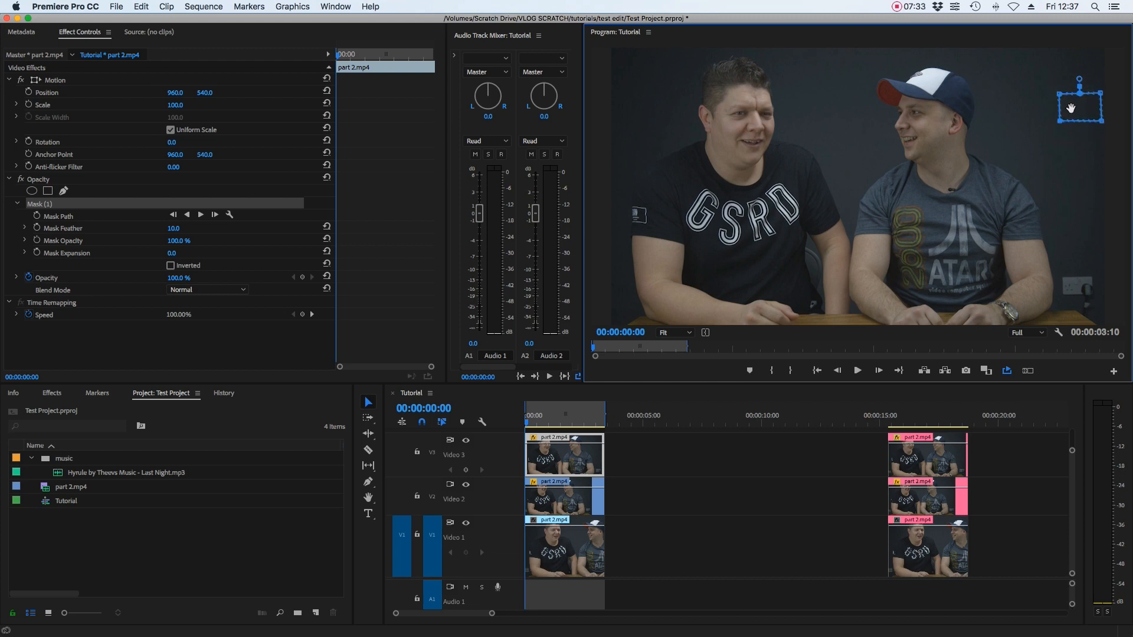
- Set the Video 3 clip's vertical Position to 1250 so the masked patch covers the lower-right corner
left_click(632, 455)
left_click(576, 455)
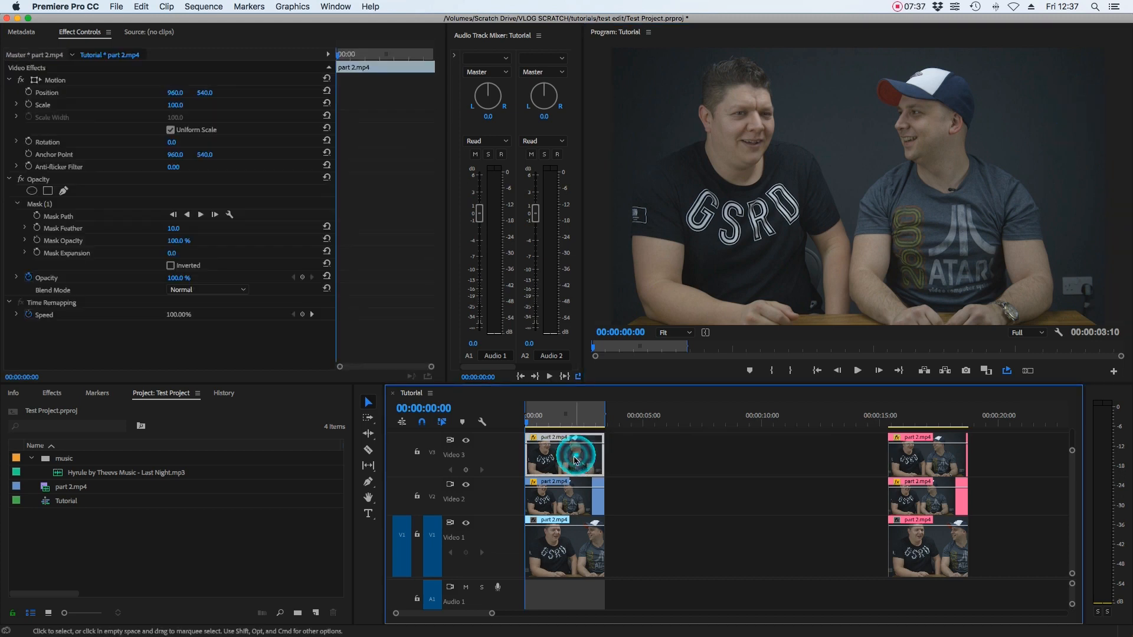
left_click(50, 206)
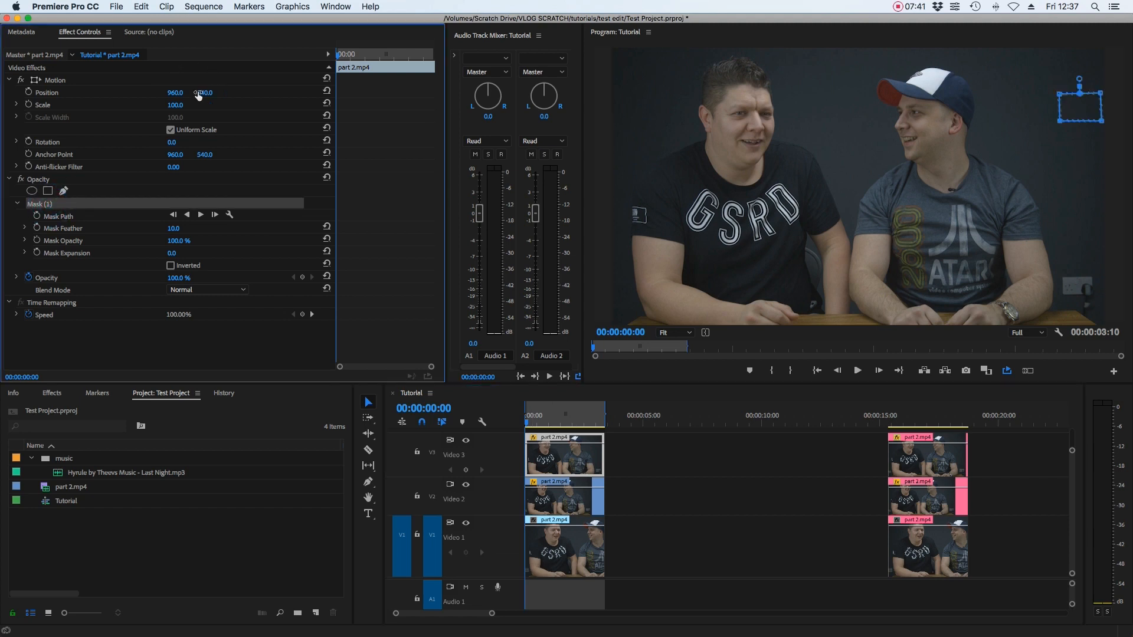
left_click_drag(202, 93, 202, 93)
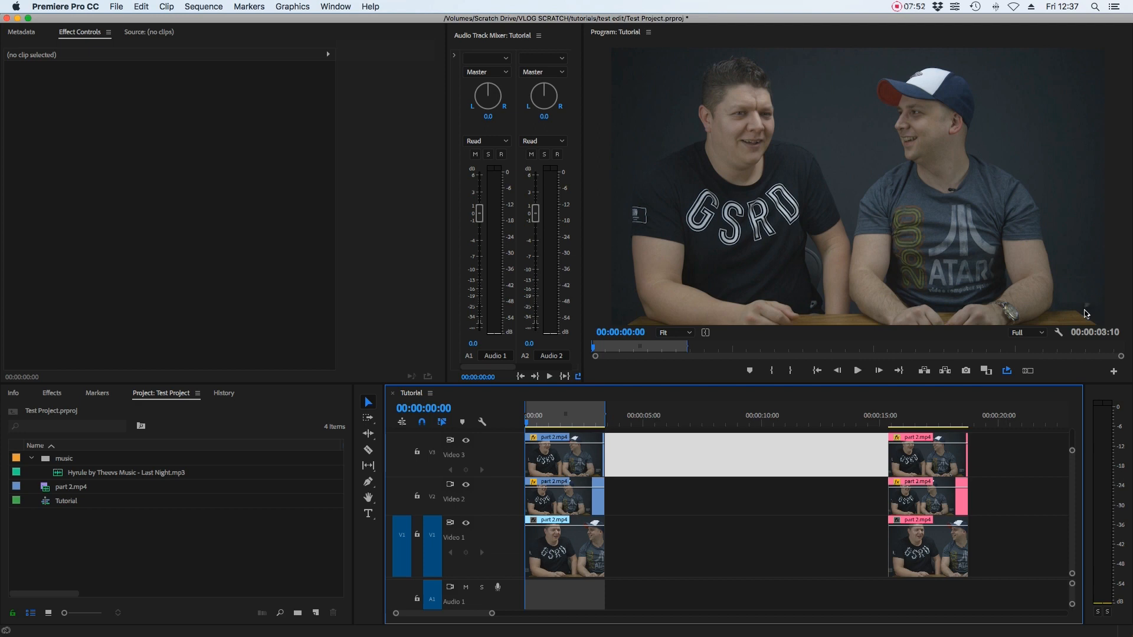
left_click(566, 456)
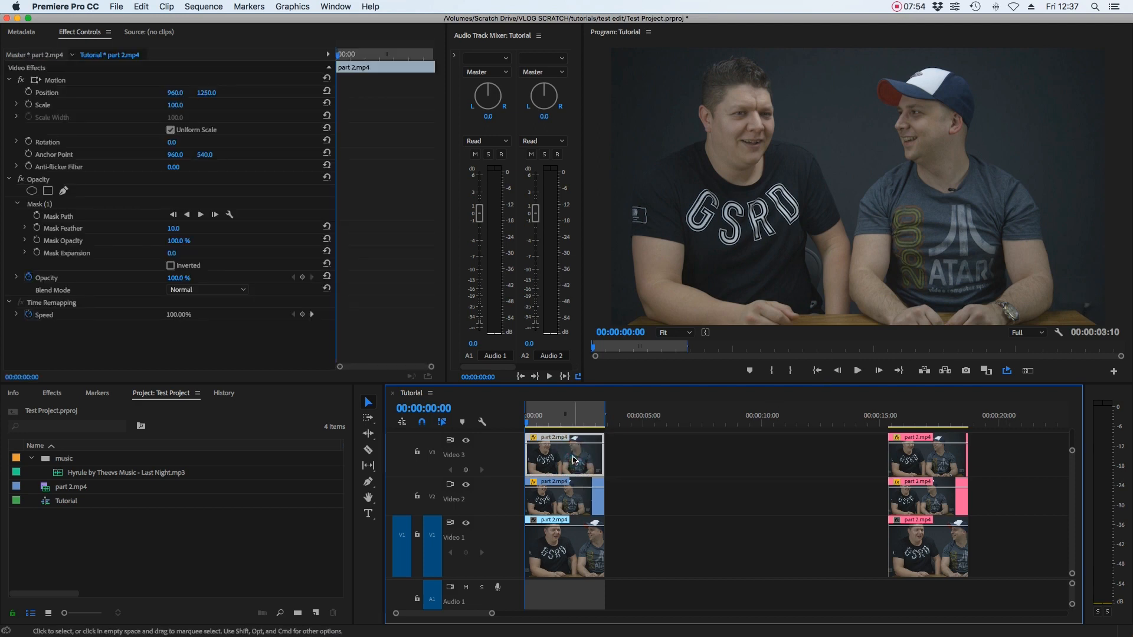
left_click(63, 205)
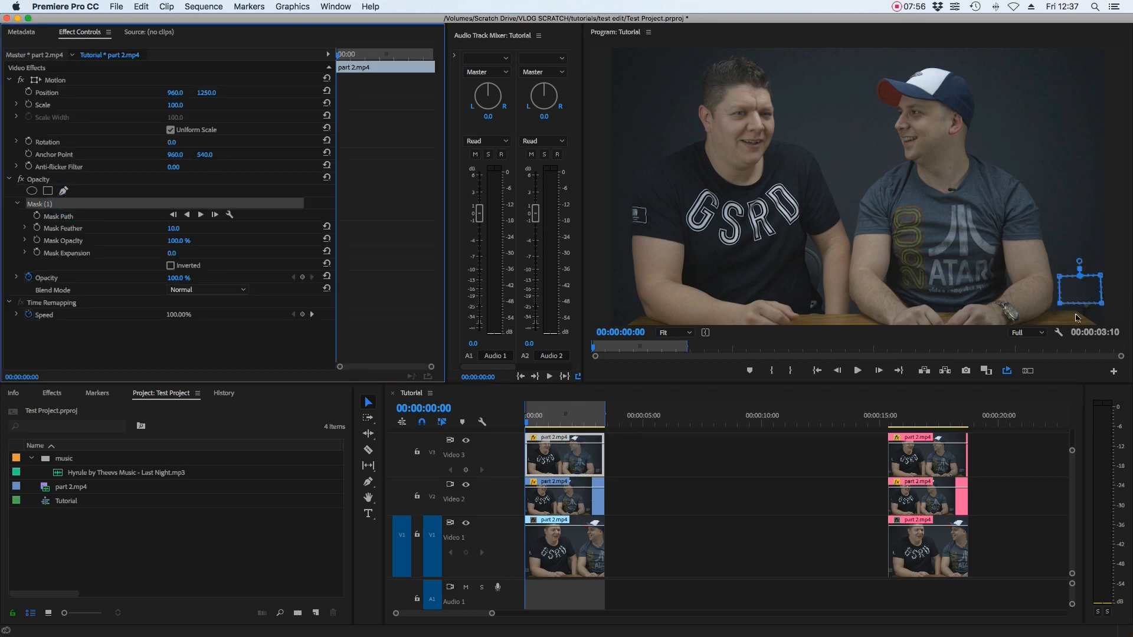
left_click(1102, 304)
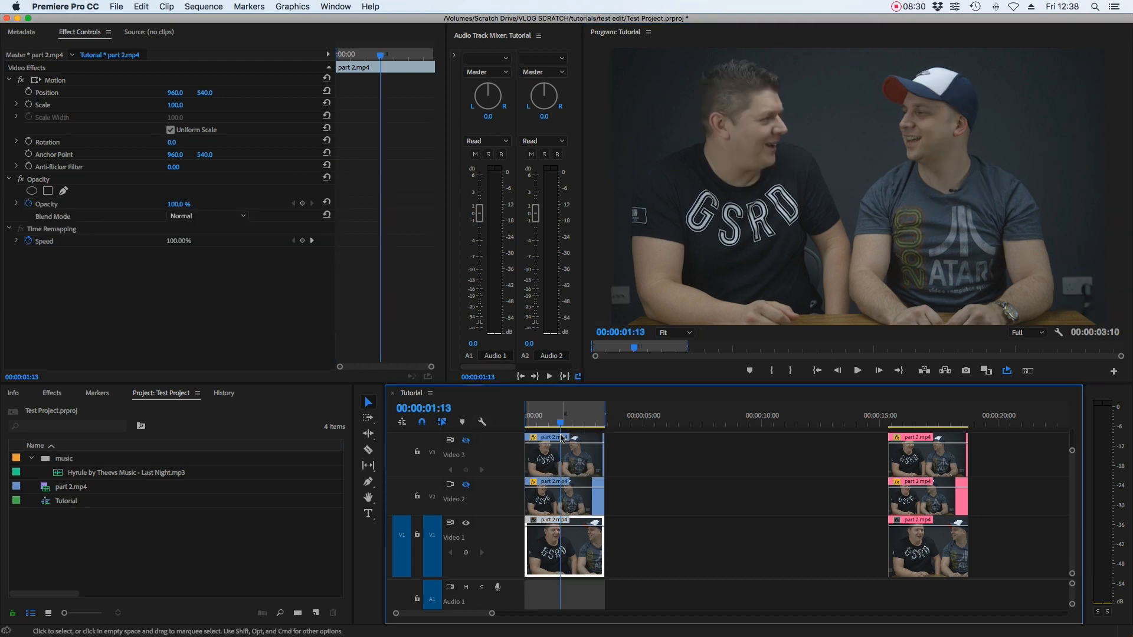
- Play from the start and toggle the Video 3 and Video 2 track outputs to compare the patched corners
left_click_drag(553, 424, 478, 434)
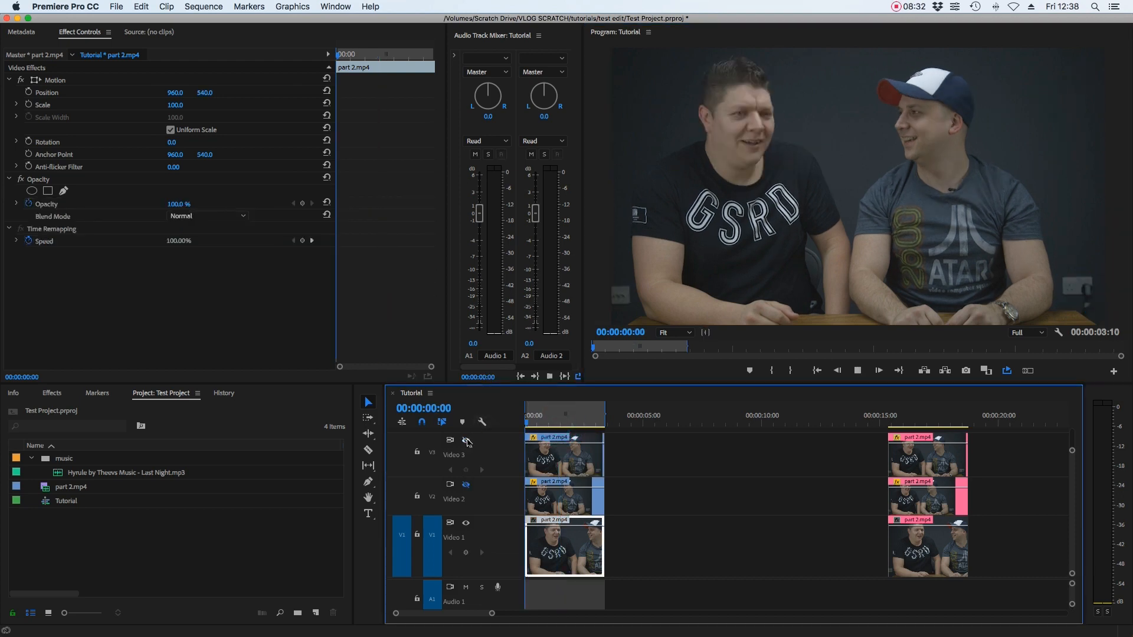
key("space")
left_click(466, 441)
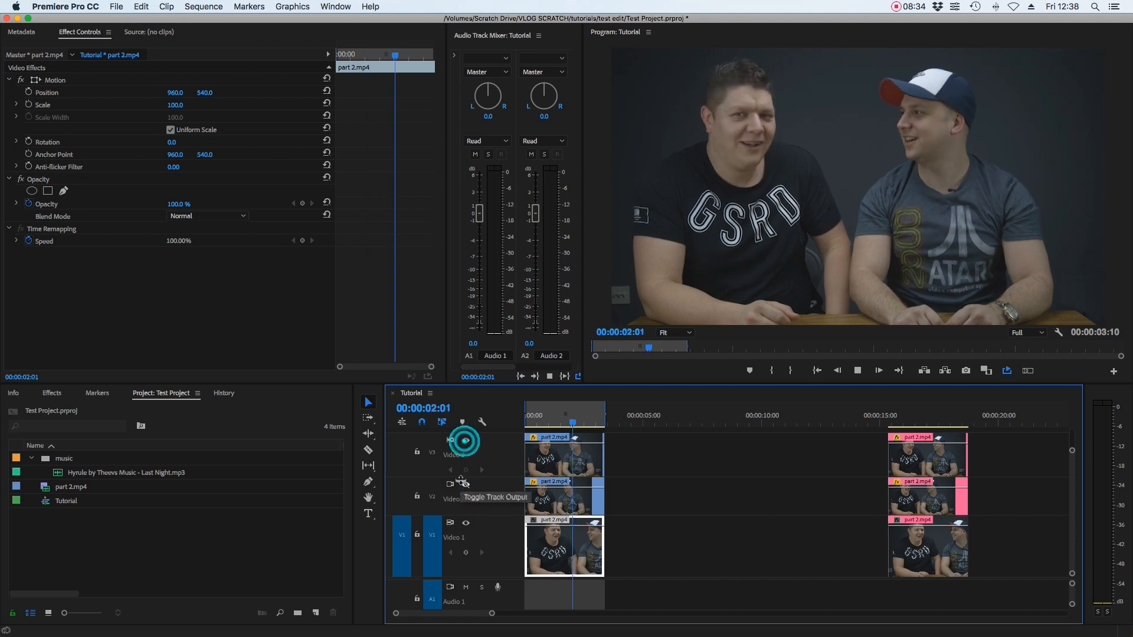
left_click(464, 483)
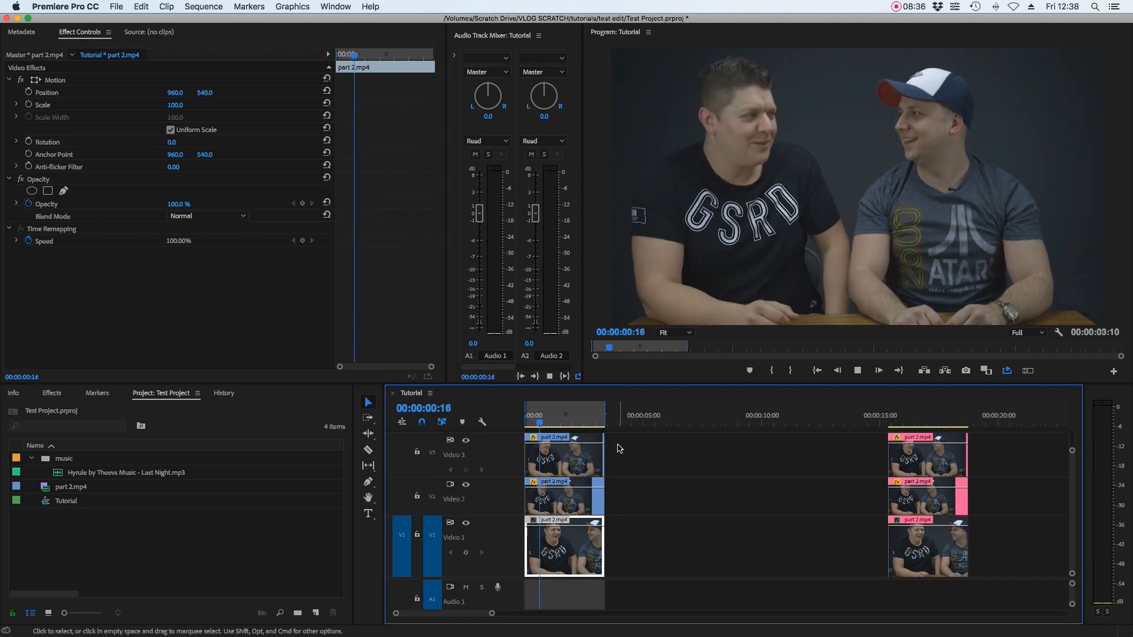